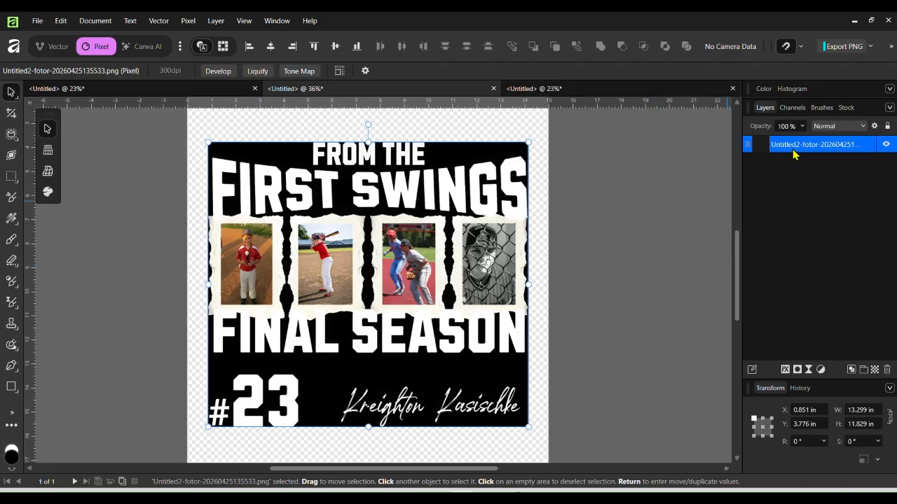
Duplicate the baseball design layer and hide the original copy beneath the duplicate
{"action": "right_click", "coordinate": [794, 150]}
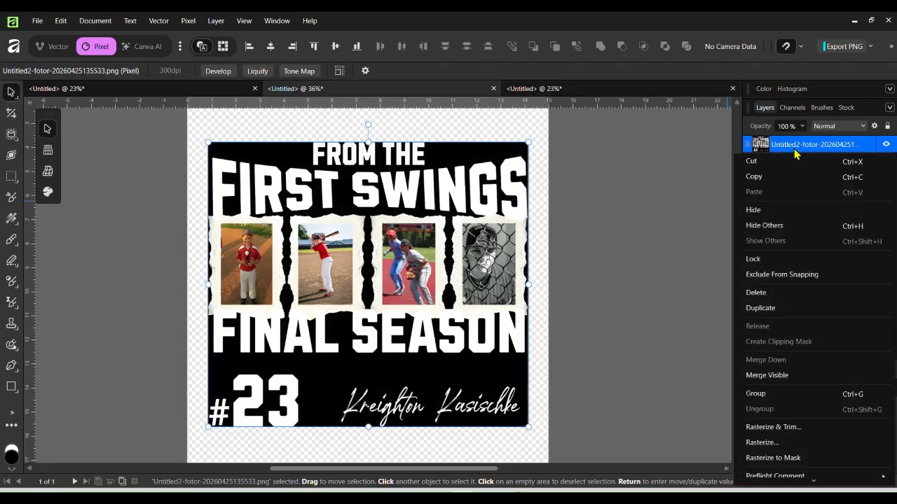
{"action": "left_click", "coordinate": [790, 309]}
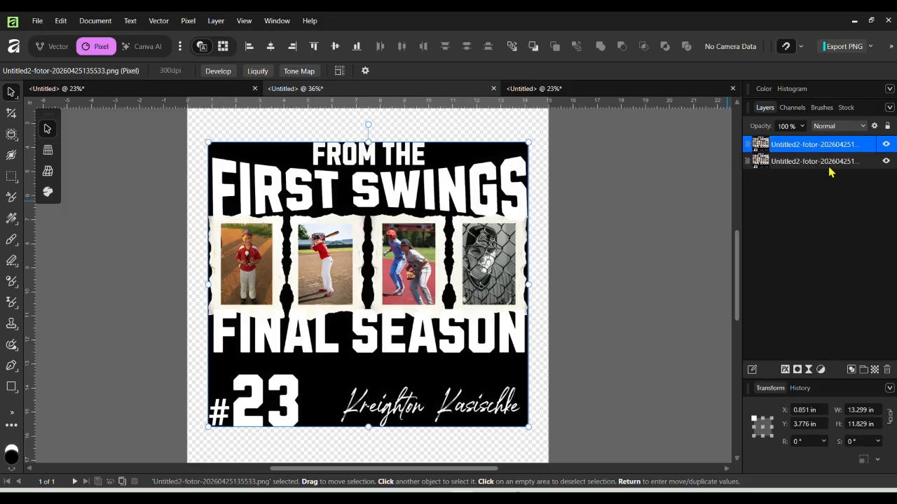
{"action": "left_click", "coordinate": [887, 145]}
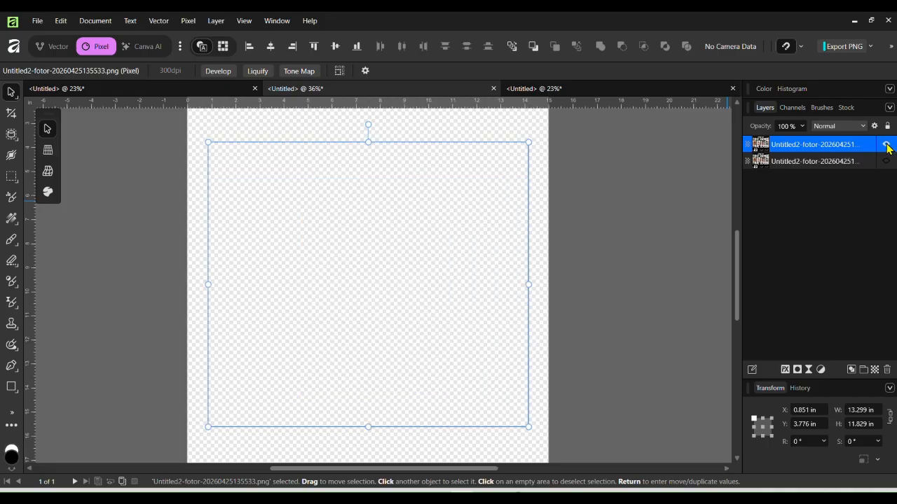
{"action": "left_click", "coordinate": [886, 145]}
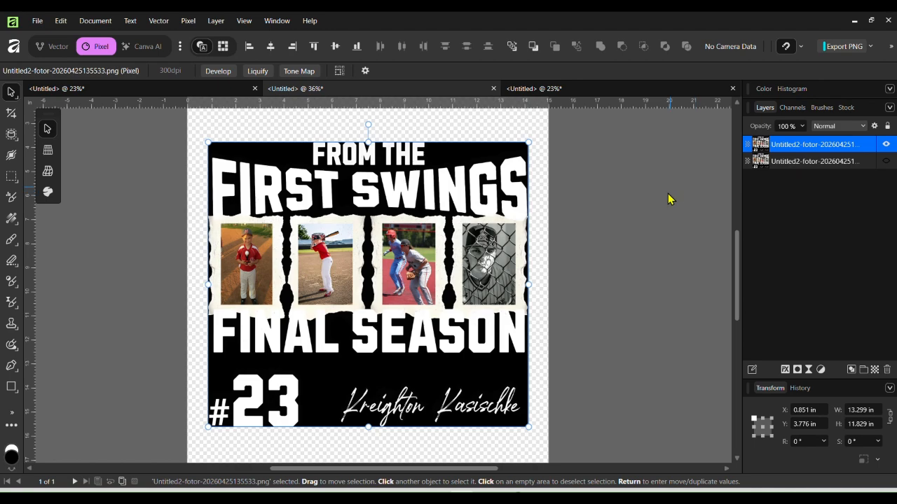
{"action": "left_click", "coordinate": [692, 211]}
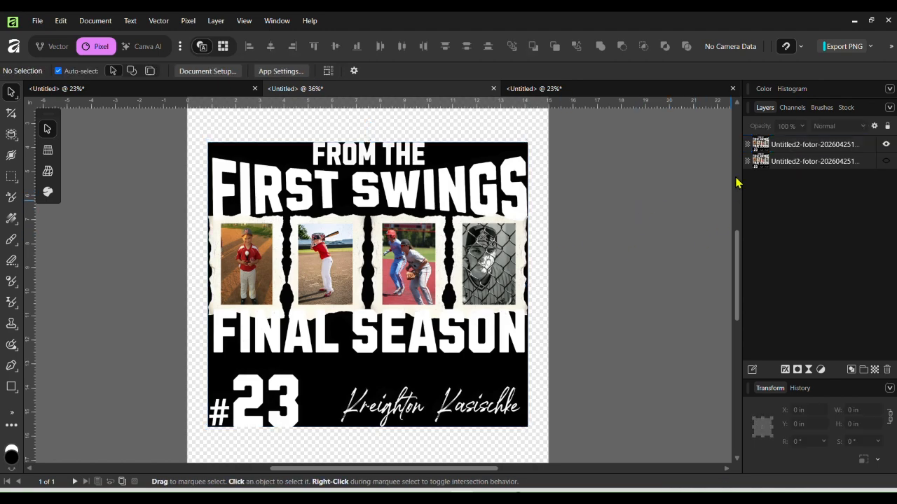
Add a black, hide-all mask to the duplicated design layer and expand the layer to show the mask
{"action": "left_click", "coordinate": [791, 147]}
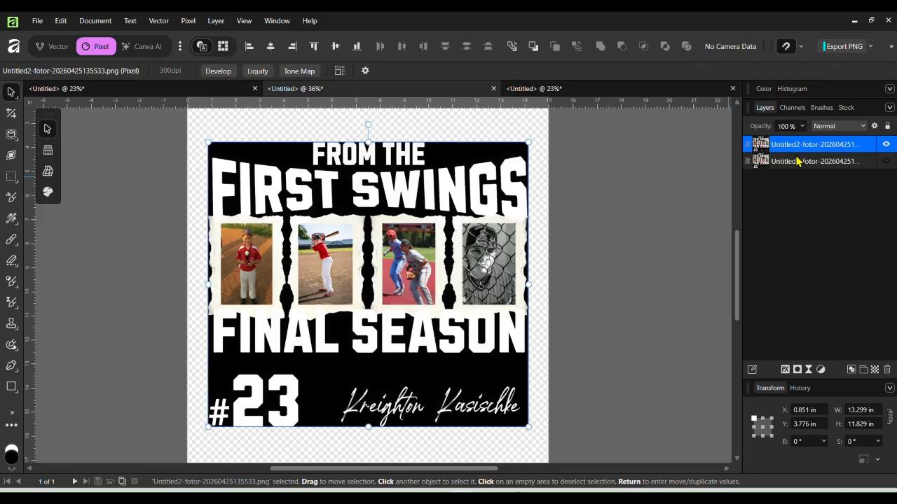
{"action": "left_click", "coordinate": [799, 370]}
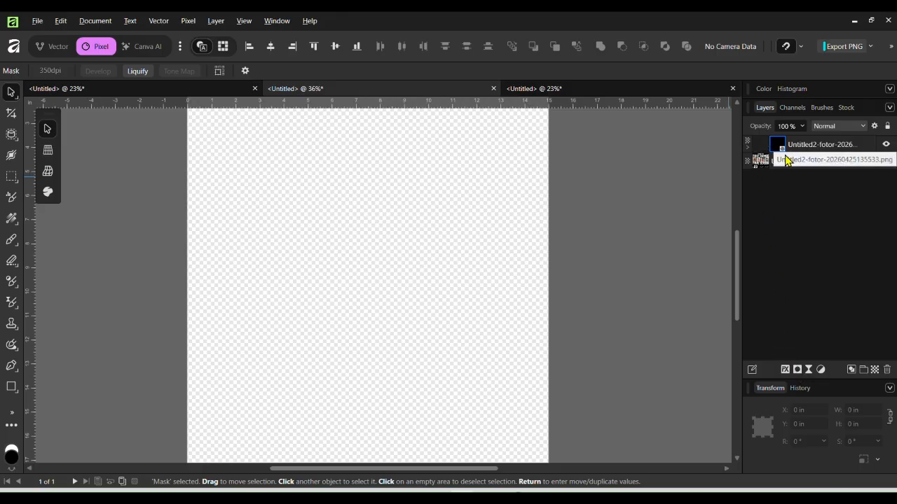
{"action": "left_click", "coordinate": [747, 148]}
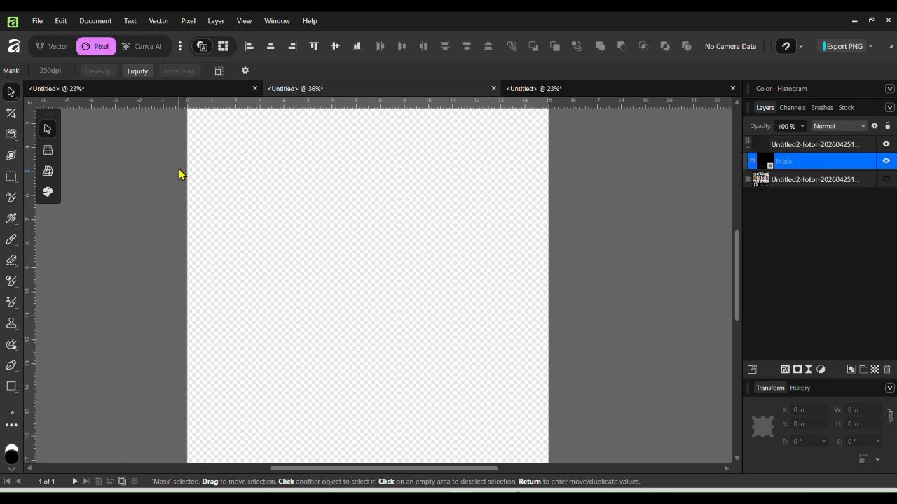
Select the mask for painting with the Paint Brush and enlarge the brush to 1248.3 px
{"action": "left_click", "coordinate": [11, 242]}
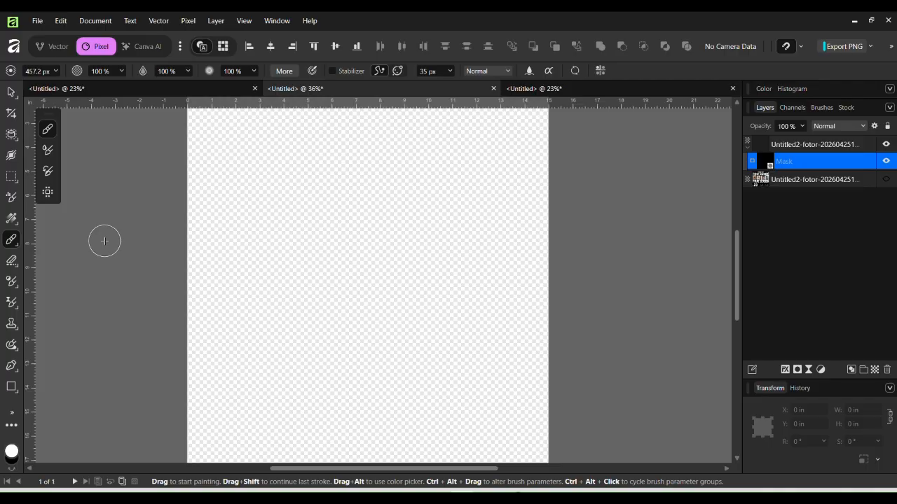
{"action": "key", "text": "bracketleft"}
{"action": "key", "text": "bracketright"}
{"action": "left_click", "coordinate": [795, 147]}
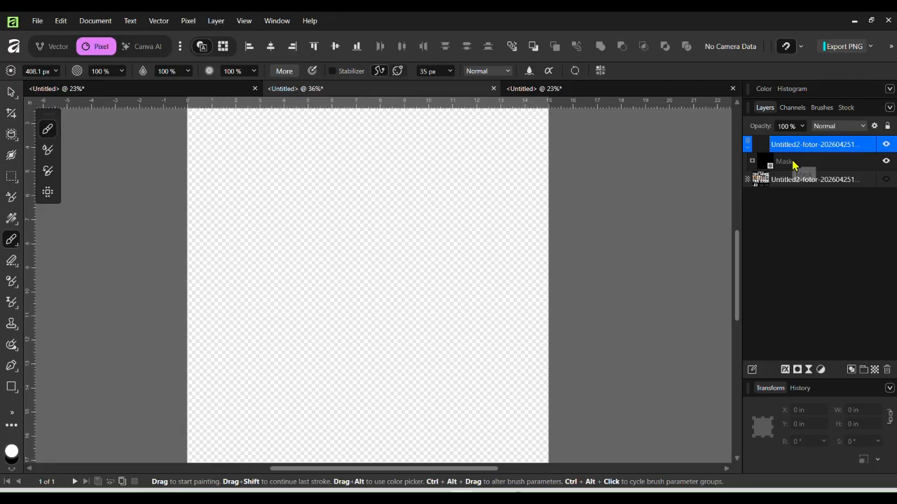
{"action": "left_click", "coordinate": [793, 161]}
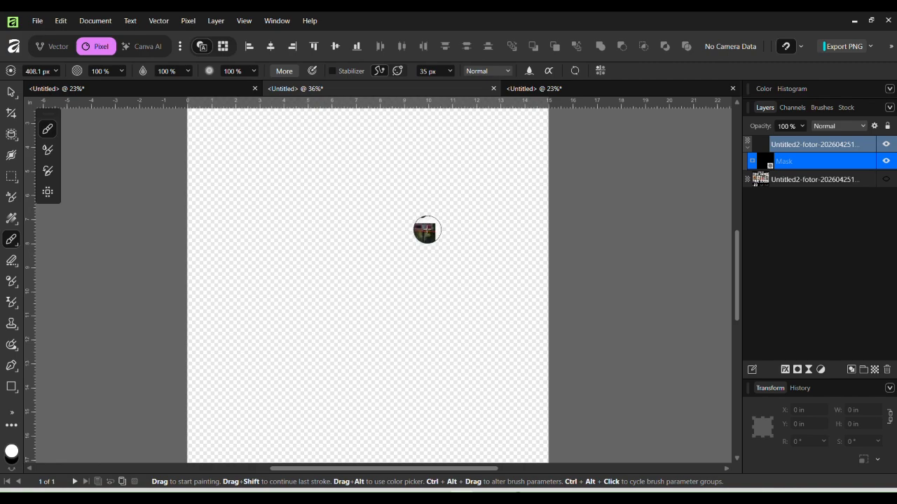
{"action": "key", "text": "]"}
{"action": "key", "text": "]"}
{"action": "key", "text": "]"}
{"action": "key", "text": "]"}
{"action": "key", "text": "]"}
{"action": "key", "text": "]"}
{"action": "key", "text": "]"}
{"action": "key", "text": "]"}
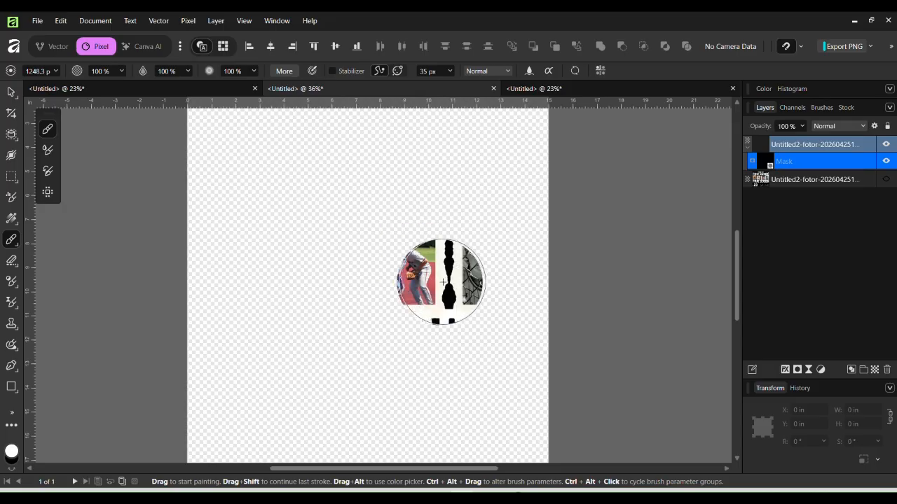
Try revealing the artwork by painting Gray 100 on the mask, and hide it again by painting Gray 0
{"action": "left_click", "coordinate": [764, 89]}
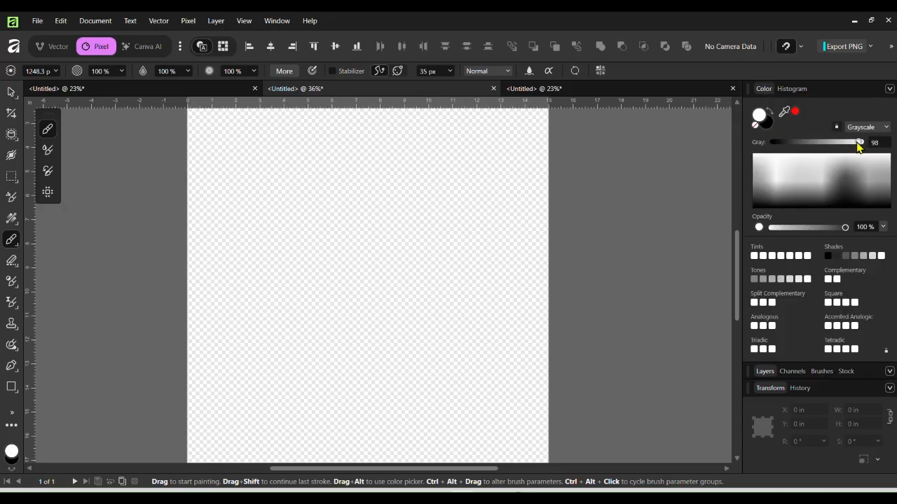
{"action": "left_click_drag", "start_coordinate": [858, 143], "coordinate": [763, 146]}
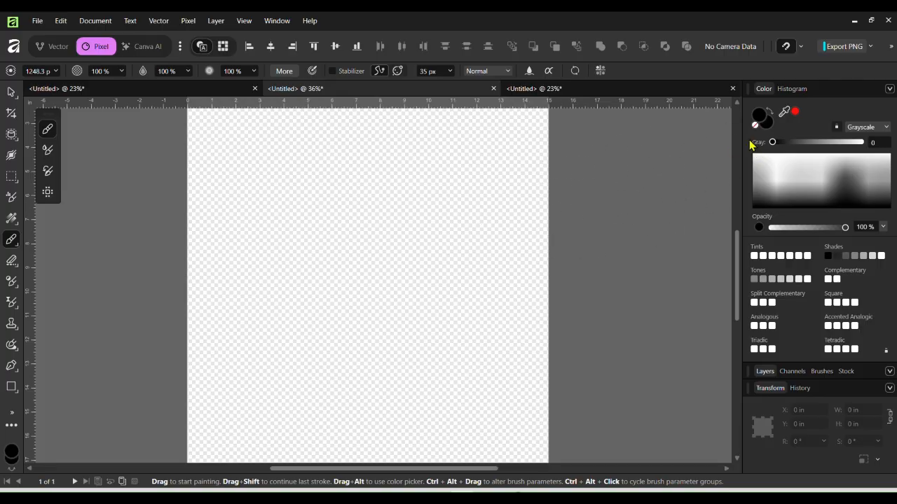
{"action": "left_click_drag", "start_coordinate": [773, 145], "coordinate": [869, 141]}
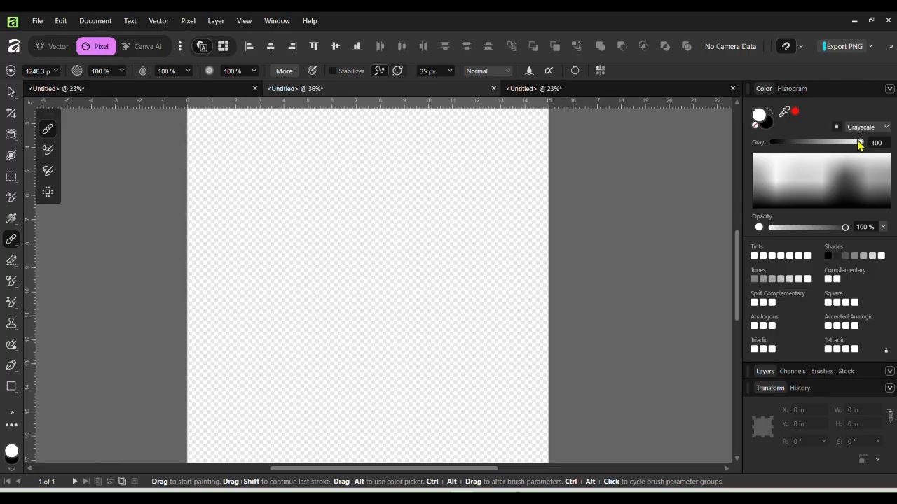
{"action": "mouse_move", "coordinate": [562, 214]}
{"action": "left_mouse_down"}
{"action": "mouse_move", "coordinate": [344, 218]}
{"action": "mouse_move", "coordinate": [309, 239]}
{"action": "mouse_move", "coordinate": [358, 270]}
{"action": "mouse_move", "coordinate": [484, 270]}
{"action": "mouse_move", "coordinate": [508, 319]}
{"action": "mouse_move", "coordinate": [353, 296]}
{"action": "mouse_move", "coordinate": [288, 297]}
{"action": "mouse_move", "coordinate": [451, 316]}
{"action": "left_mouse_up"}
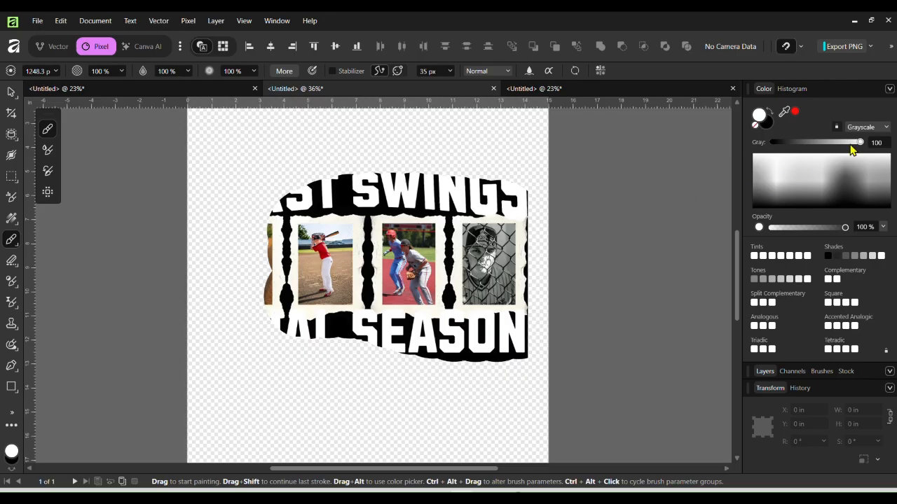
{"action": "left_click_drag", "start_coordinate": [860, 143], "coordinate": [748, 151]}
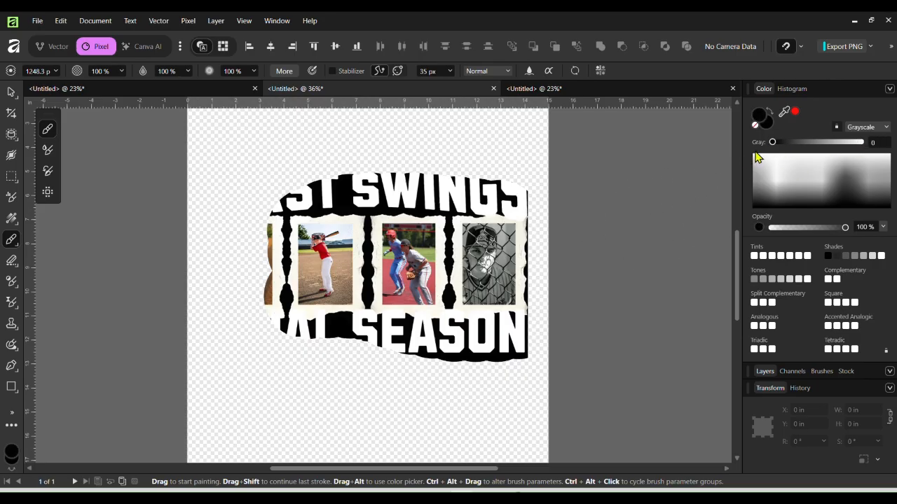
{"action": "mouse_move", "coordinate": [557, 181]}
{"action": "left_mouse_down"}
{"action": "mouse_move", "coordinate": [314, 189]}
{"action": "mouse_move", "coordinate": [270, 215]}
{"action": "mouse_move", "coordinate": [342, 230]}
{"action": "mouse_move", "coordinate": [486, 239]}
{"action": "mouse_move", "coordinate": [528, 272]}
{"action": "mouse_move", "coordinate": [303, 287]}
{"action": "mouse_move", "coordinate": [328, 323]}
{"action": "mouse_move", "coordinate": [434, 316]}
{"action": "mouse_move", "coordinate": [523, 338]}
{"action": "mouse_move", "coordinate": [407, 352]}
{"action": "mouse_move", "coordinate": [270, 269]}
{"action": "left_mouse_up"}
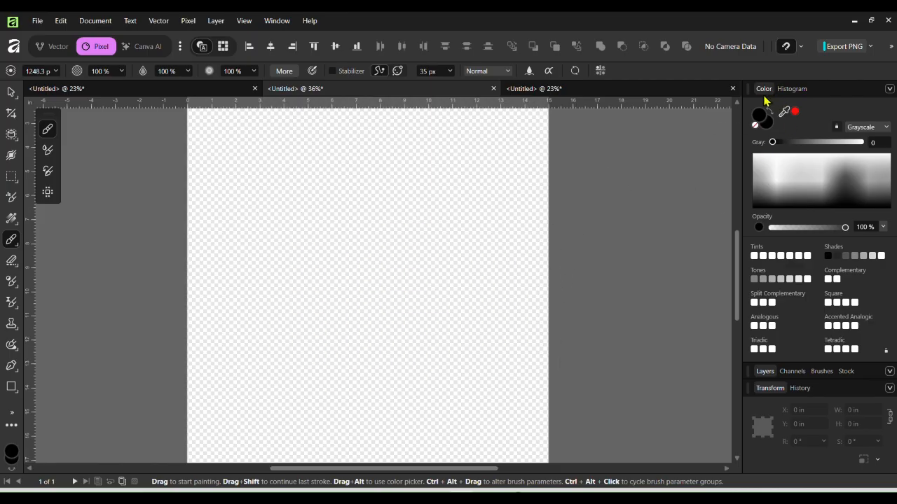
Paint the mask with white (Gray 100) over the four player photos and their torn-paper frames, reducing the brush to 651.6 px
{"action": "left_click_drag", "start_coordinate": [776, 143], "coordinate": [880, 149]}
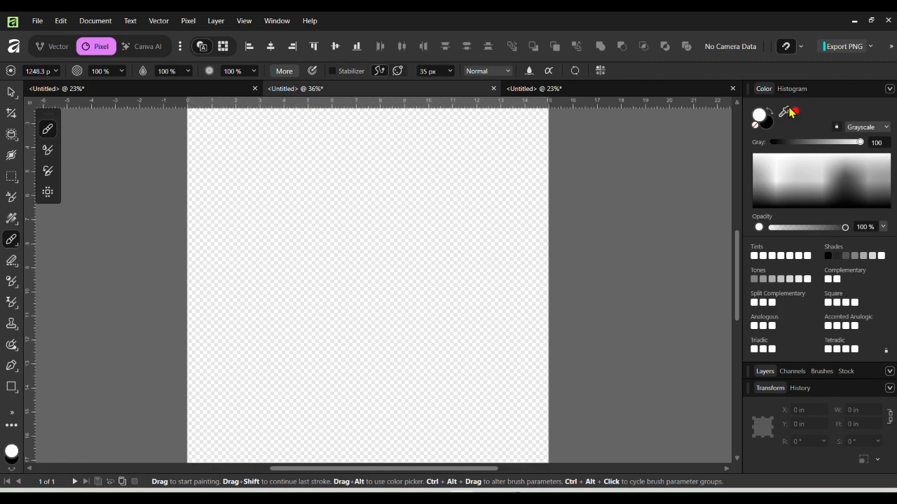
{"action": "left_click", "coordinate": [763, 90]}
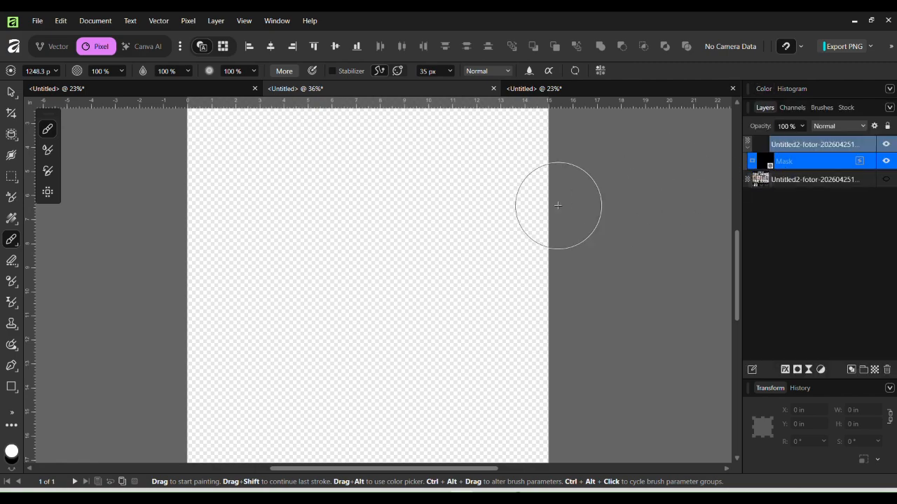
{"action": "mouse_move", "coordinate": [445, 241]}
{"action": "left_mouse_down"}
{"action": "mouse_move", "coordinate": [453, 264]}
{"action": "mouse_move", "coordinate": [475, 277]}
{"action": "mouse_move", "coordinate": [486, 266]}
{"action": "mouse_move", "coordinate": [479, 235]}
{"action": "mouse_move", "coordinate": [507, 238]}
{"action": "mouse_move", "coordinate": [508, 294]}
{"action": "mouse_move", "coordinate": [473, 295]}
{"action": "mouse_move", "coordinate": [474, 287]}
{"action": "mouse_move", "coordinate": [420, 297]}
{"action": "mouse_move", "coordinate": [423, 234]}
{"action": "mouse_move", "coordinate": [402, 231]}
{"action": "mouse_move", "coordinate": [385, 233]}
{"action": "mouse_move", "coordinate": [384, 262]}
{"action": "mouse_move", "coordinate": [389, 299]}
{"action": "mouse_move", "coordinate": [400, 302]}
{"action": "mouse_move", "coordinate": [346, 301]}
{"action": "mouse_move", "coordinate": [339, 224]}
{"action": "mouse_move", "coordinate": [312, 224]}
{"action": "mouse_move", "coordinate": [309, 295]}
{"action": "mouse_move", "coordinate": [260, 294]}
{"action": "mouse_move", "coordinate": [260, 228]}
{"action": "mouse_move", "coordinate": [216, 231]}
{"action": "mouse_move", "coordinate": [236, 293]}
{"action": "left_mouse_up"}
{"action": "key", "text": "bracketleft"}
{"action": "key", "text": "bracketleft"}
{"action": "key", "text": "bracketleft"}
{"action": "key", "text": "bracketleft"}
{"action": "key", "text": "bracketleft"}
{"action": "key", "text": "bracketleft"}
{"action": "key", "text": "bracketleft"}
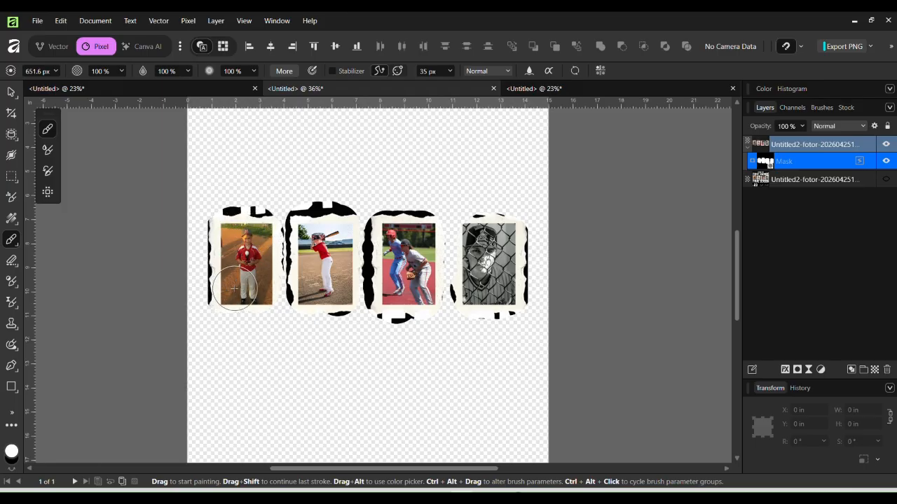
{"action": "left_click", "coordinate": [449, 259]}
{"action": "key", "text": "ctrl+z"}
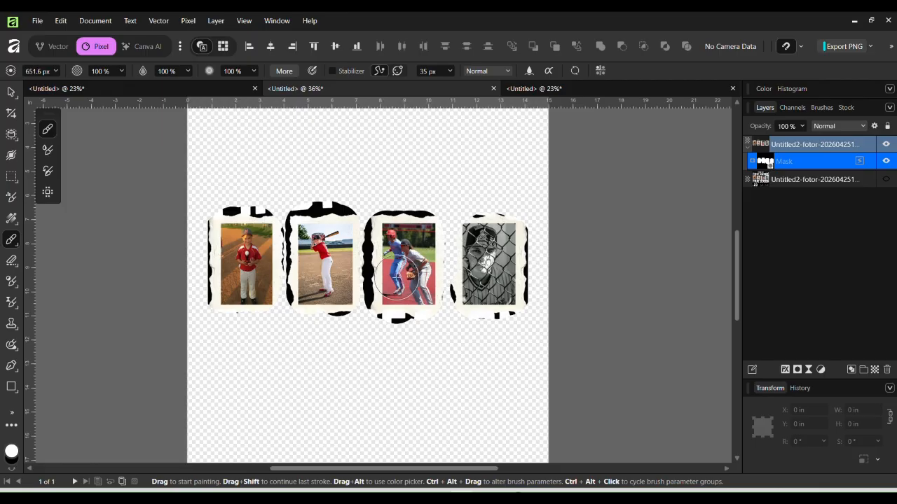
Paint black (Gray 0) on the mask with a 208.9 px brush to remove the leftover background around the black-and-white photo
{"action": "scroll", "coordinate": [397, 278], "scroll_direction": "up", "scroll_amount": 2}
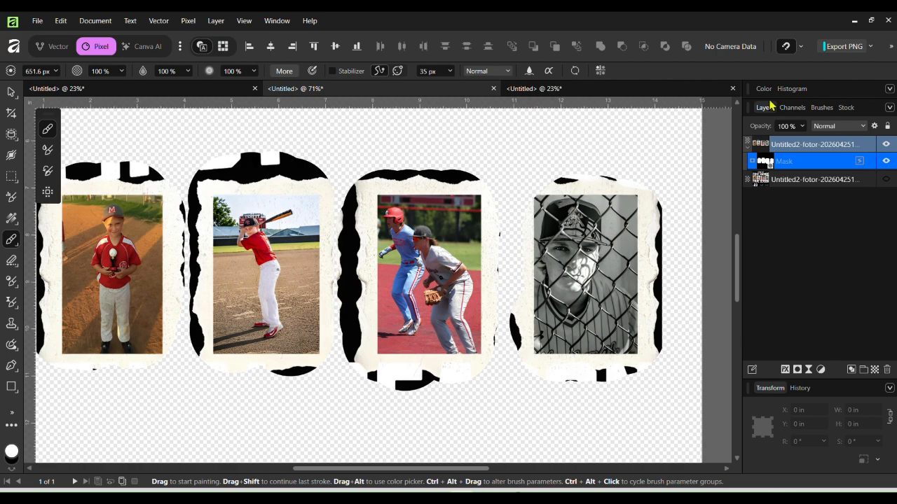
{"action": "left_click", "coordinate": [763, 89]}
{"action": "left_click_drag", "start_coordinate": [805, 143], "coordinate": [758, 146]}
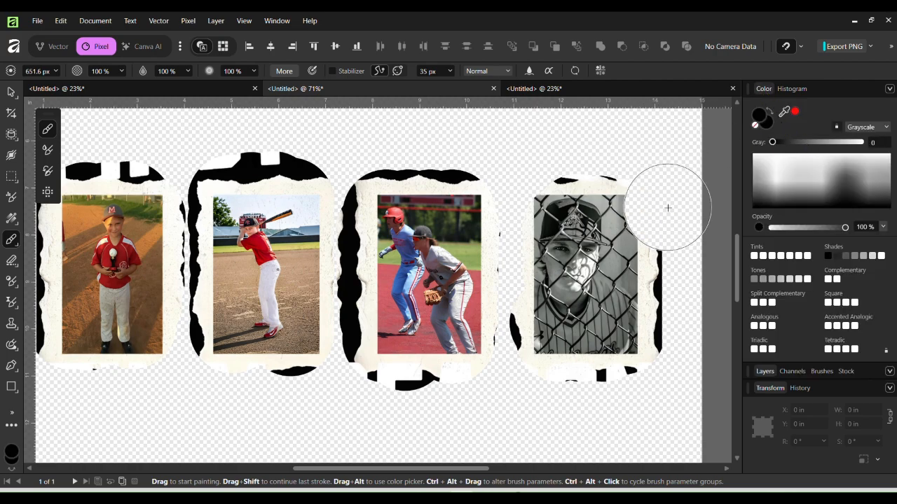
{"action": "key", "text": "bracketleft"}
{"action": "key", "text": "bracketleft"}
{"action": "key", "text": "bracketleft"}
{"action": "key", "text": "bracketleft"}
{"action": "key", "text": "bracketleft"}
{"action": "key", "text": "bracketleft"}
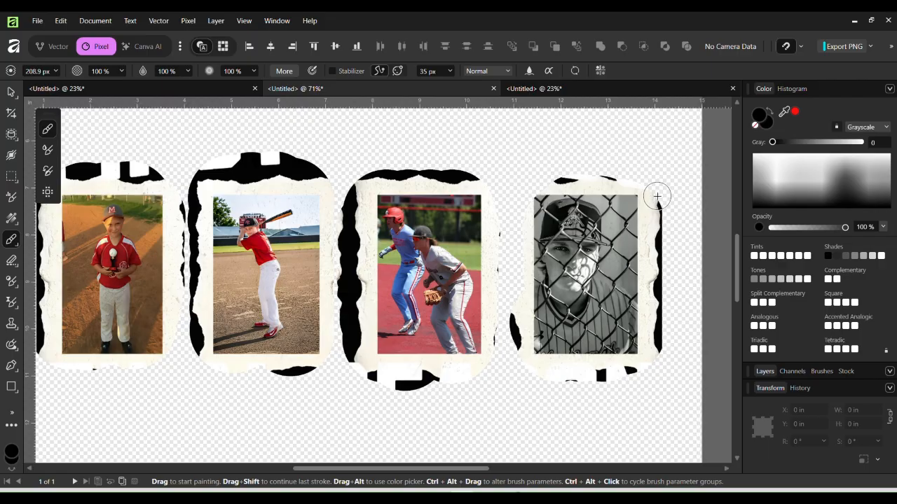
{"action": "left_click_drag", "start_coordinate": [657, 197], "coordinate": [664, 343]}
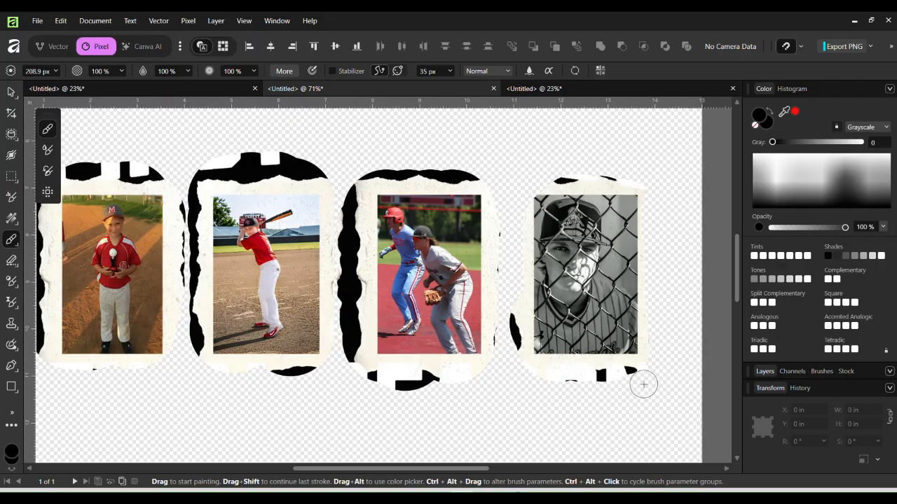
{"action": "mouse_move", "coordinate": [644, 384]}
{"action": "left_mouse_down"}
{"action": "mouse_move", "coordinate": [597, 382]}
{"action": "mouse_move", "coordinate": [661, 374]}
{"action": "mouse_move", "coordinate": [540, 376]}
{"action": "mouse_move", "coordinate": [516, 363]}
{"action": "mouse_move", "coordinate": [510, 264]}
{"action": "mouse_move", "coordinate": [525, 176]}
{"action": "mouse_move", "coordinate": [636, 176]}
{"action": "left_mouse_up"}
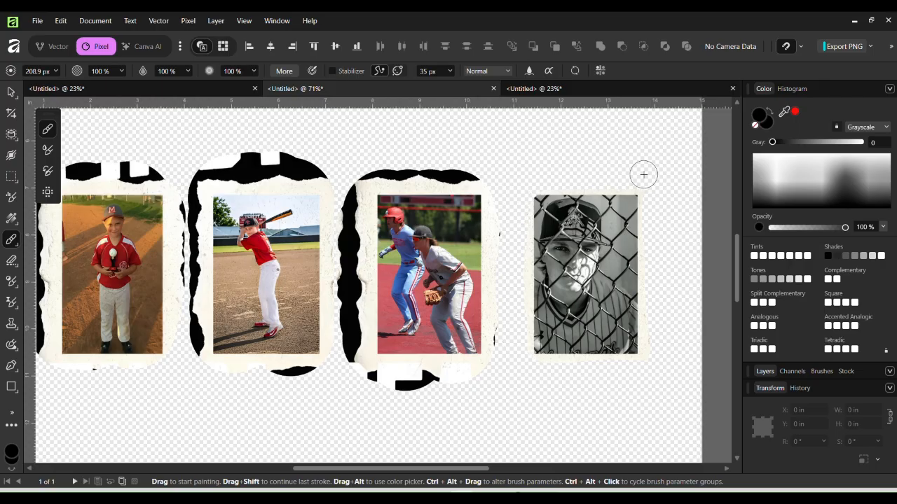
Paint black on the mask around the three color photos to remove the remaining background and lettering fragments
{"action": "mouse_move", "coordinate": [510, 170]}
{"action": "left_mouse_down"}
{"action": "mouse_move", "coordinate": [356, 180]}
{"action": "mouse_move", "coordinate": [353, 349]}
{"action": "mouse_move", "coordinate": [371, 375]}
{"action": "mouse_move", "coordinate": [402, 378]}
{"action": "mouse_move", "coordinate": [489, 373]}
{"action": "mouse_move", "coordinate": [503, 347]}
{"action": "mouse_move", "coordinate": [516, 209]}
{"action": "mouse_move", "coordinate": [289, 168]}
{"action": "mouse_move", "coordinate": [207, 169]}
{"action": "mouse_move", "coordinate": [313, 154]}
{"action": "mouse_move", "coordinate": [379, 172]}
{"action": "mouse_move", "coordinate": [514, 168]}
{"action": "left_mouse_up"}
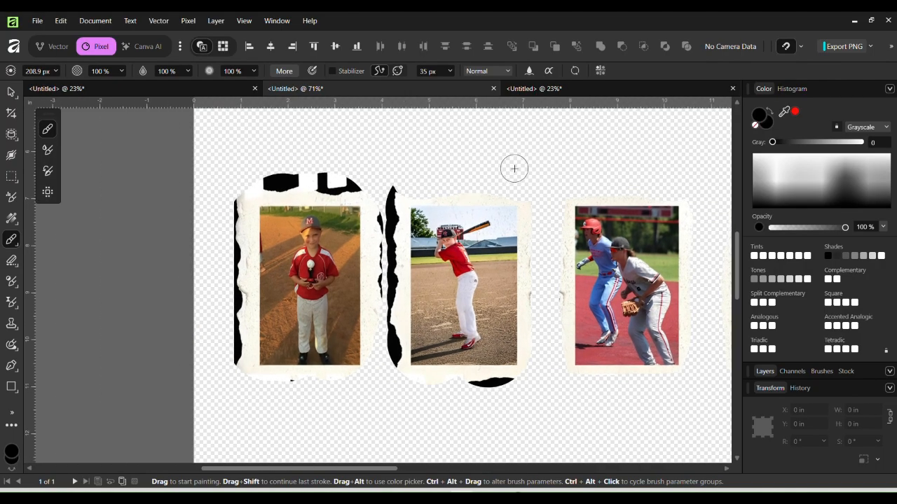
{"action": "mouse_move", "coordinate": [374, 182]}
{"action": "left_mouse_down"}
{"action": "mouse_move", "coordinate": [391, 193]}
{"action": "mouse_move", "coordinate": [389, 379]}
{"action": "mouse_move", "coordinate": [430, 390]}
{"action": "mouse_move", "coordinate": [502, 387]}
{"action": "mouse_move", "coordinate": [396, 389]}
{"action": "mouse_move", "coordinate": [394, 350]}
{"action": "mouse_move", "coordinate": [382, 389]}
{"action": "mouse_move", "coordinate": [273, 384]}
{"action": "mouse_move", "coordinate": [234, 372]}
{"action": "mouse_move", "coordinate": [232, 220]}
{"action": "mouse_move", "coordinate": [254, 177]}
{"action": "mouse_move", "coordinate": [350, 172]}
{"action": "mouse_move", "coordinate": [358, 180]}
{"action": "mouse_move", "coordinate": [254, 184]}
{"action": "left_mouse_up"}
{"action": "scroll", "coordinate": [280, 220], "scroll_direction": "down", "scroll_amount": 4}
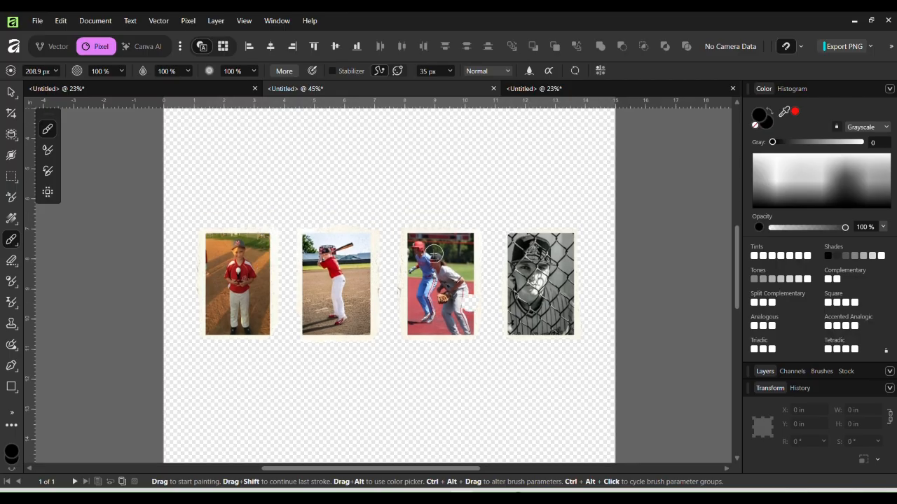
Switch to the Move tool, collapse and hide the masked photo layer, and show the original design layer
{"action": "left_click", "coordinate": [11, 92]}
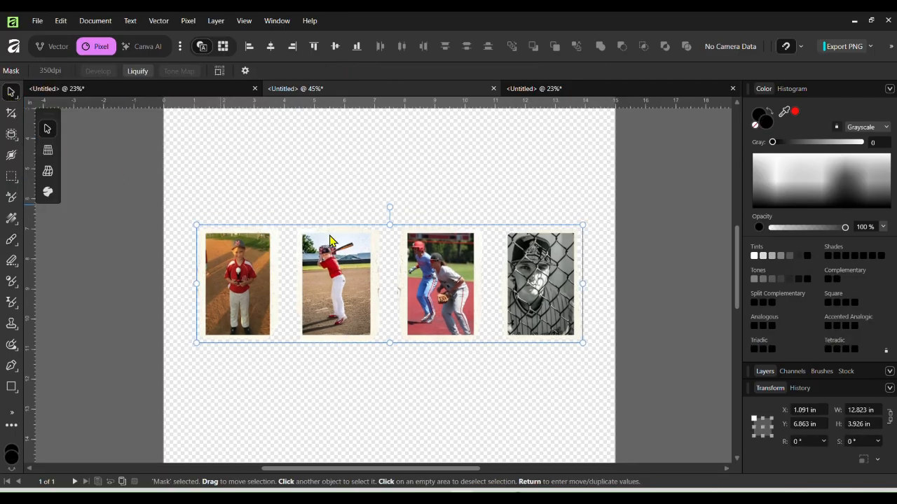
{"action": "left_click", "coordinate": [762, 90]}
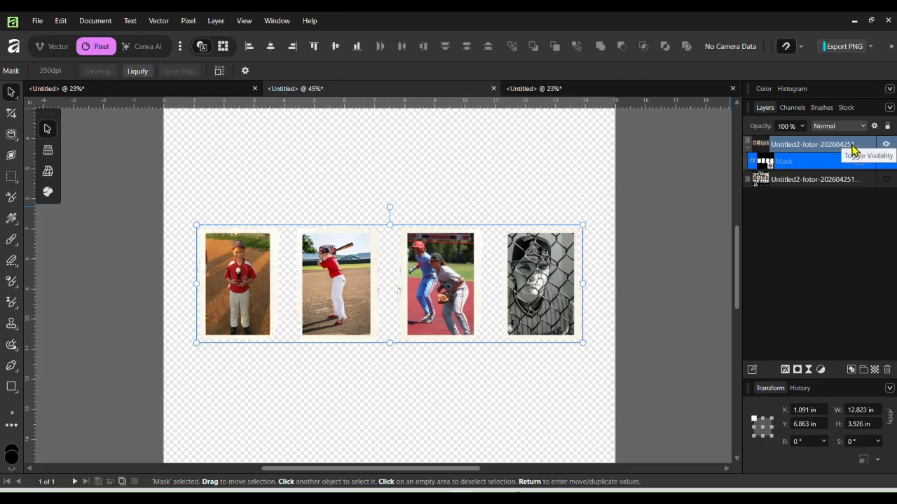
{"action": "left_click", "coordinate": [748, 148]}
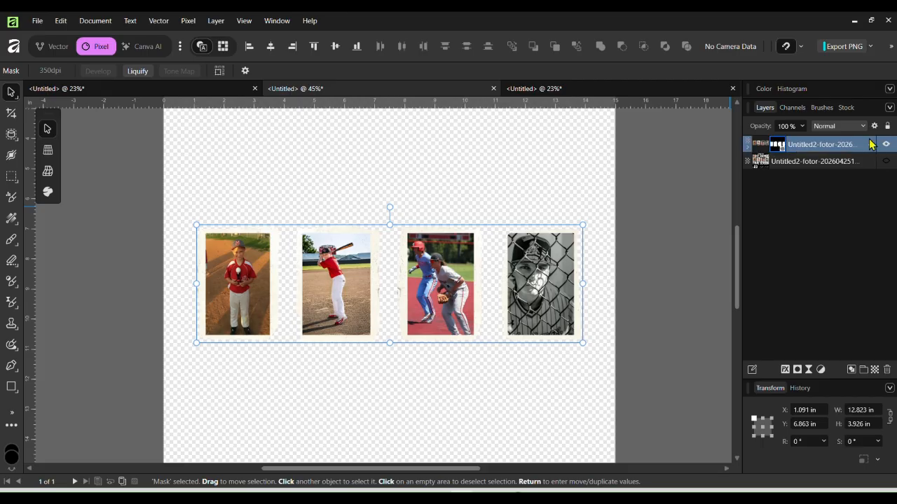
{"action": "left_click", "coordinate": [886, 144]}
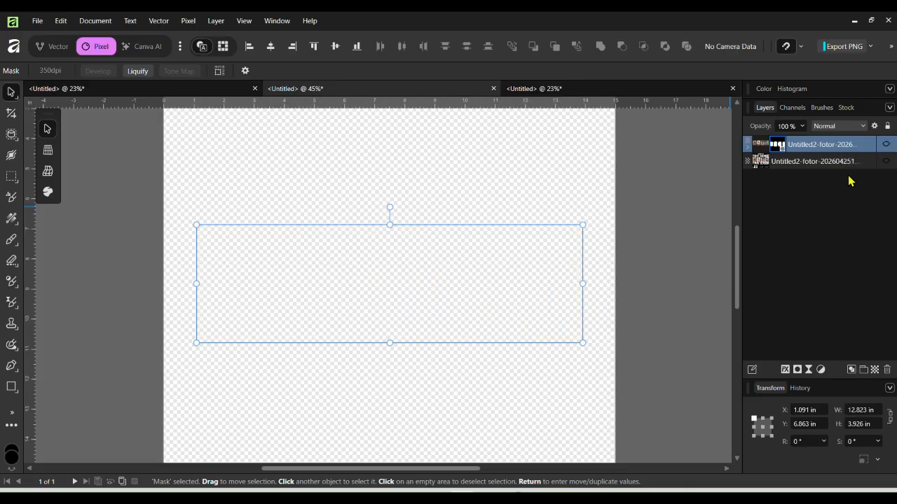
{"action": "left_click", "coordinate": [829, 165]}
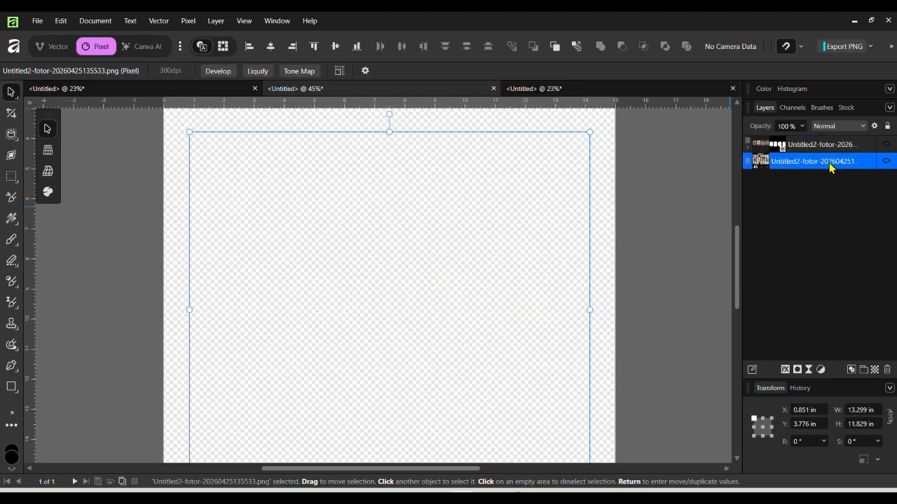
{"action": "left_click", "coordinate": [884, 161]}
{"action": "scroll", "coordinate": [565, 260], "scroll_direction": "down", "scroll_amount": 1}
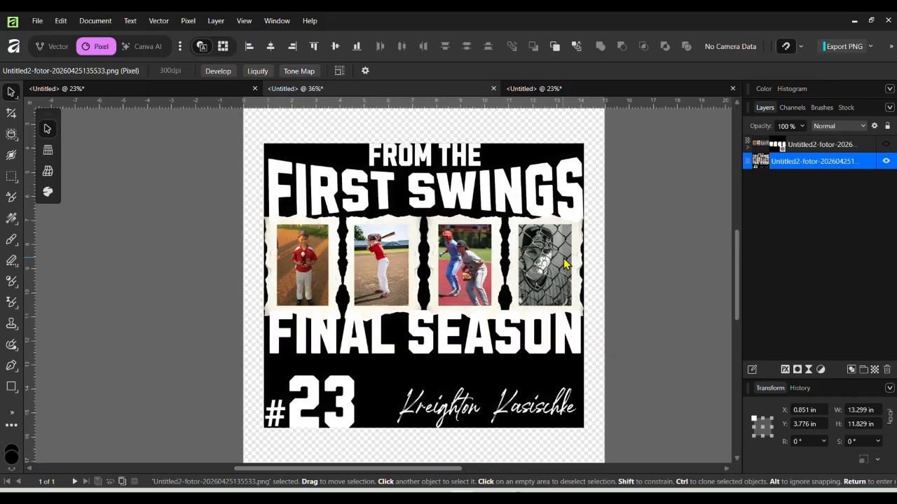
Select the original baseball design layer and invert its colors
{"action": "scroll", "coordinate": [561, 264], "scroll_direction": "right", "scroll_amount": 1}
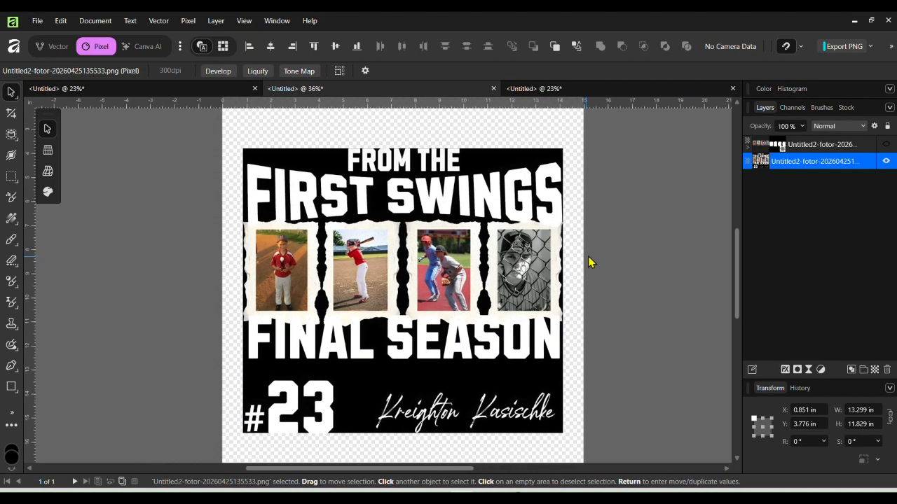
{"action": "left_click", "coordinate": [564, 260]}
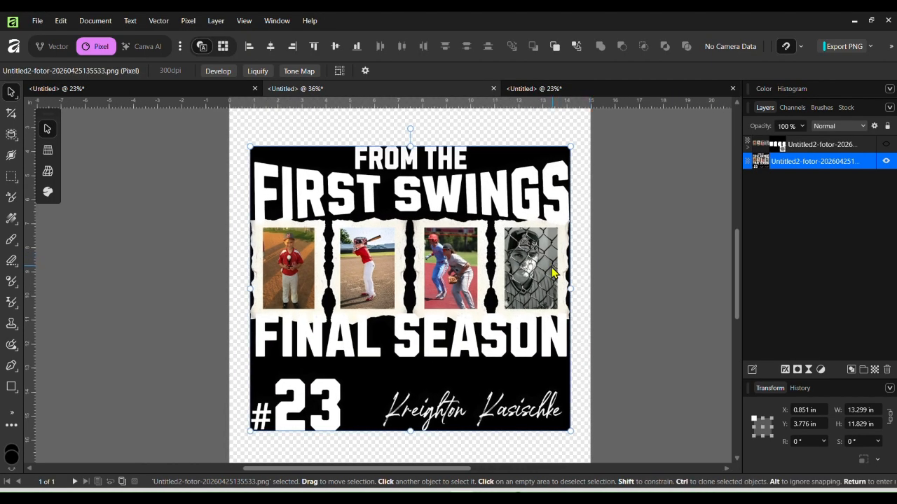
{"action": "left_click", "coordinate": [615, 259]}
{"action": "left_click", "coordinate": [465, 252]}
{"action": "key", "text": "ctrl+i"}
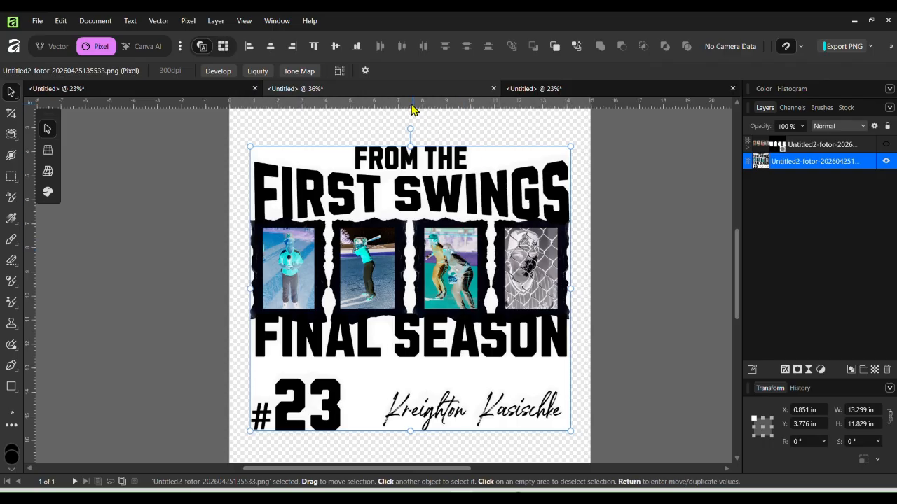
Apply the Erase White Paper color filter to the inverted design layer and invert its colors back
{"action": "left_click", "coordinate": [190, 21]}
{"action": "mouse_move", "coordinate": [192, 39]}
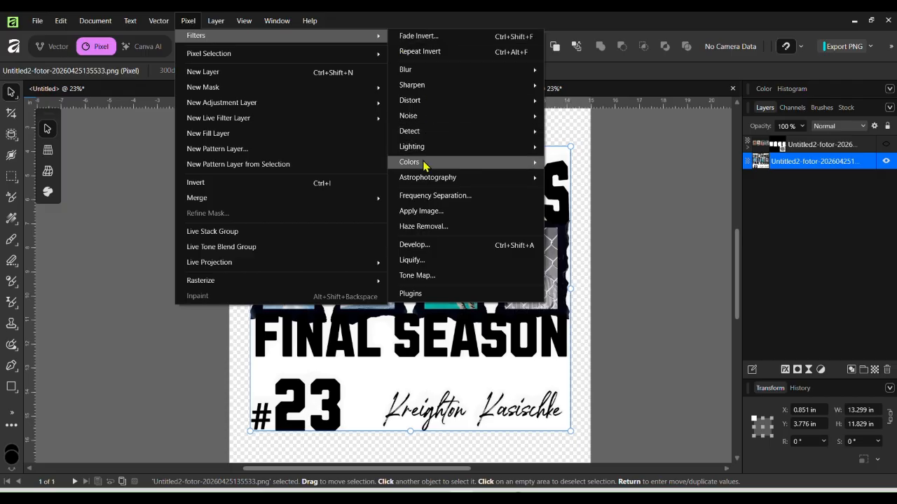
{"action": "mouse_move", "coordinate": [424, 163]}
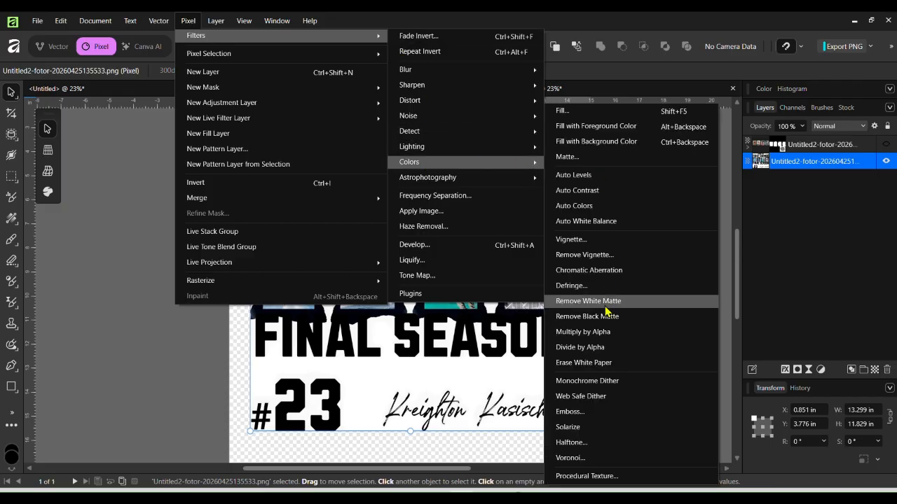
{"action": "left_click", "coordinate": [618, 364]}
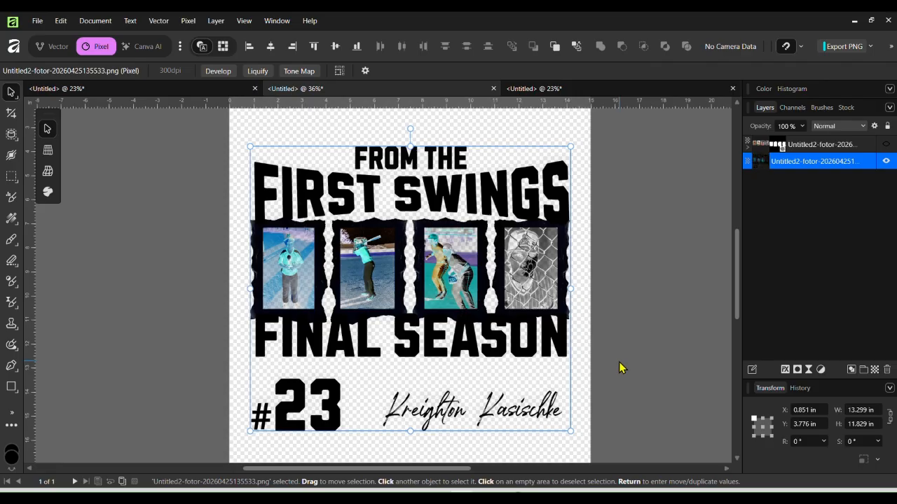
{"action": "key", "text": "ctrl+i"}
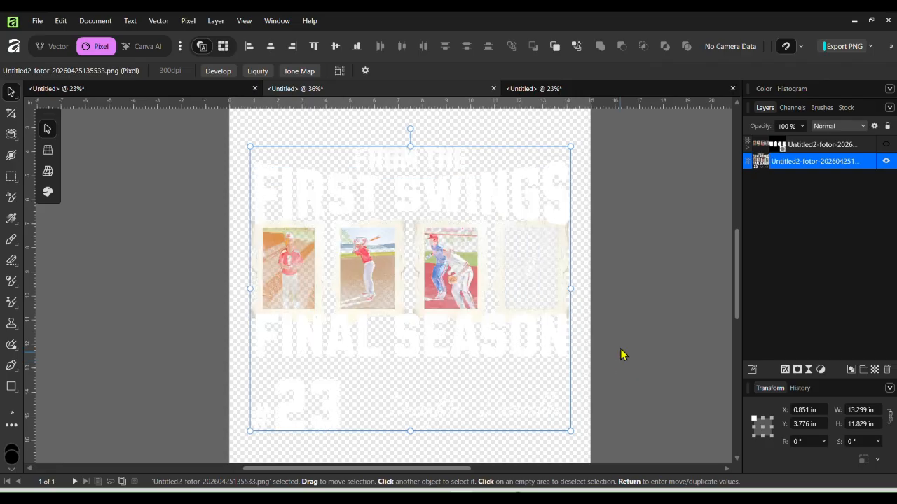
Show the masked photo layer over the knocked-out design and check the four photos and their frames
{"action": "scroll", "coordinate": [617, 296], "scroll_direction": "down", "scroll_amount": 2}
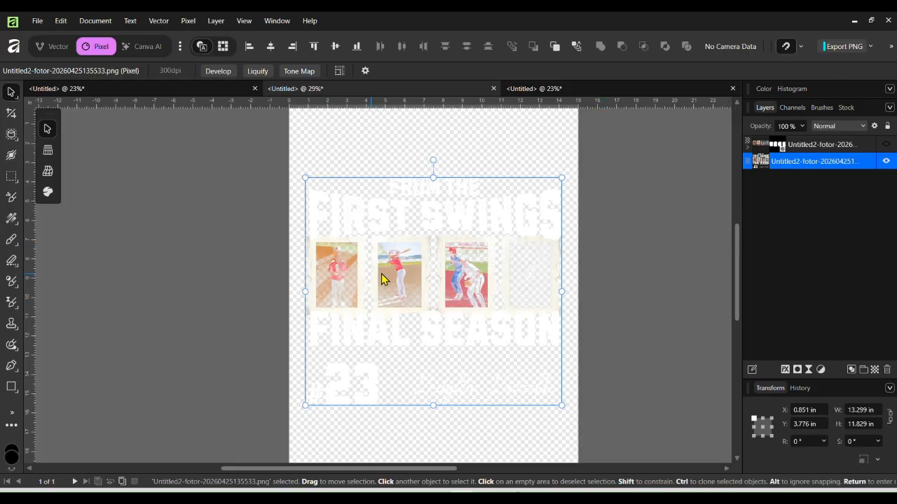
{"action": "scroll", "coordinate": [525, 276], "scroll_direction": "up", "scroll_amount": 3}
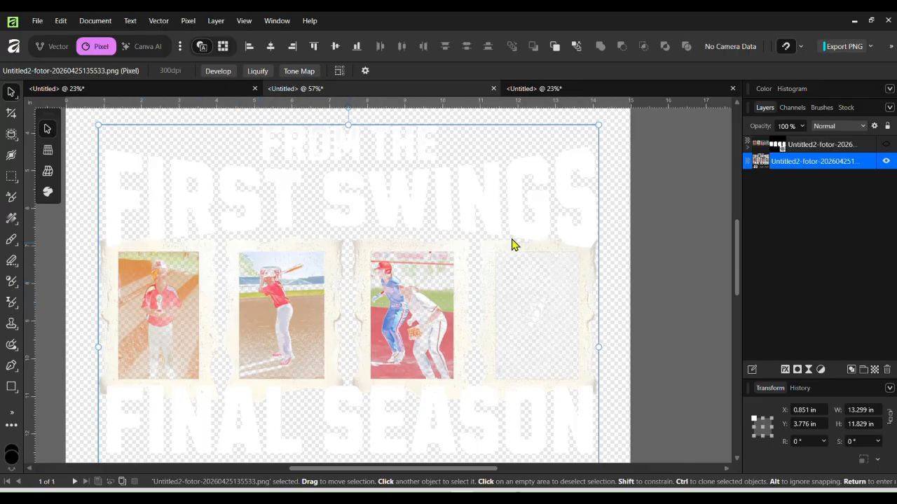
{"action": "left_click", "coordinate": [884, 147]}
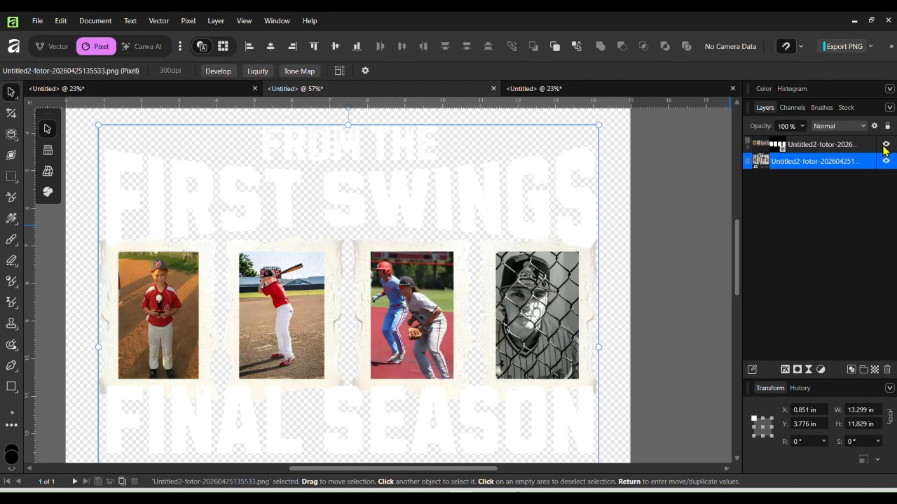
{"action": "scroll", "coordinate": [442, 306], "scroll_direction": "down", "scroll_amount": 1}
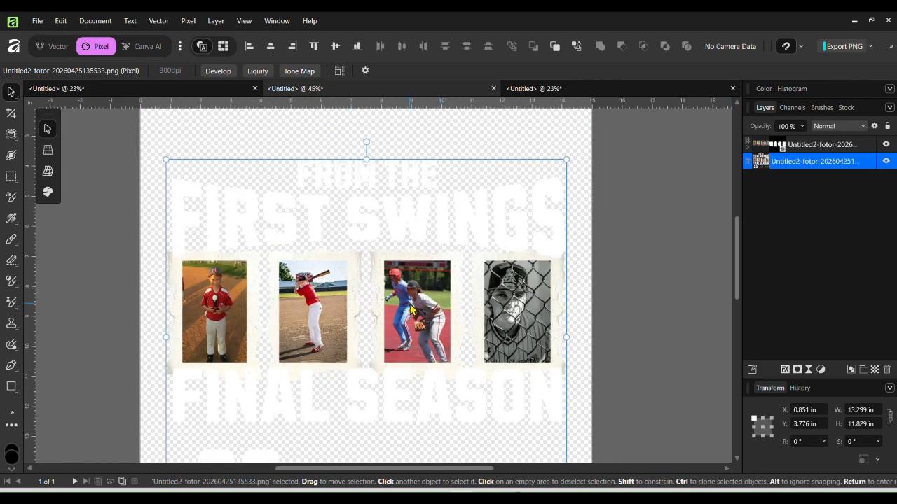
{"action": "scroll", "coordinate": [407, 319], "scroll_direction": "up", "scroll_amount": 2}
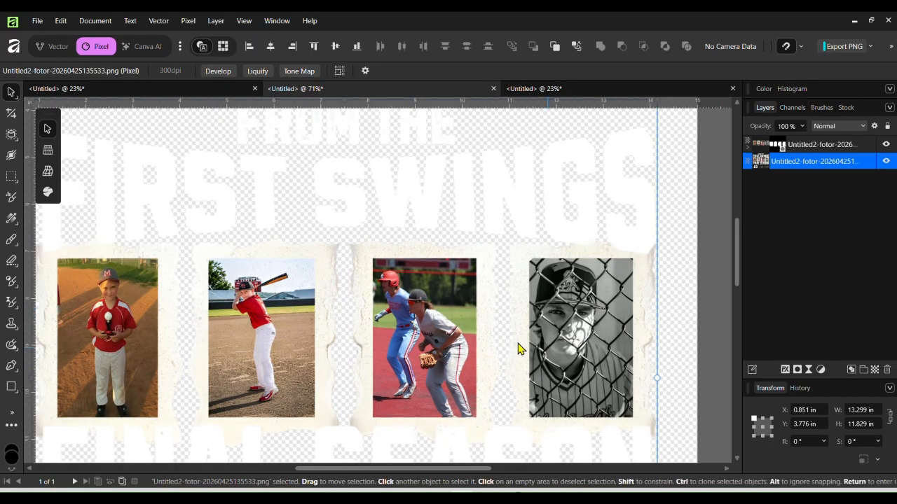
{"action": "scroll", "coordinate": [342, 321], "scroll_direction": "down", "scroll_amount": 2}
{"action": "left_click_drag", "start_coordinate": [343, 320], "coordinate": [356, 261]}
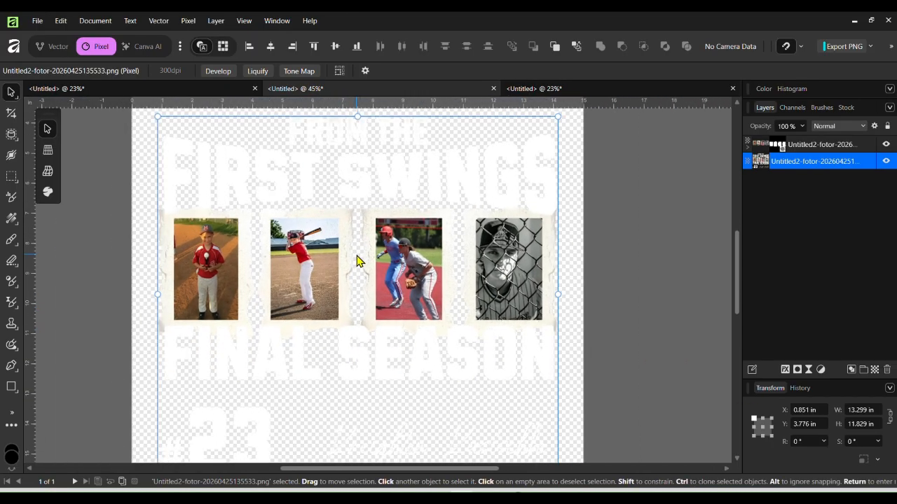
{"action": "scroll", "coordinate": [357, 261], "scroll_direction": "down", "scroll_amount": 2}
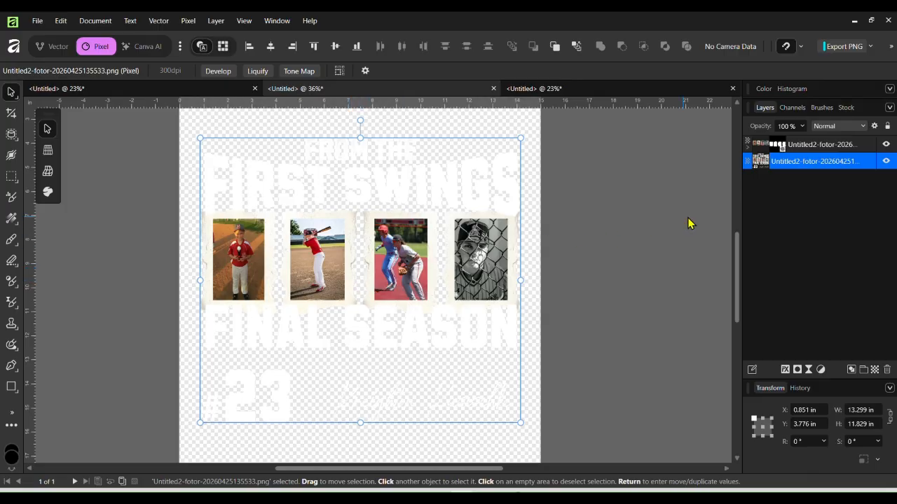
Group the masked photo layer with the knocked-out design layer and check the group's contents
{"action": "left_click", "coordinate": [818, 147], "text": "shift"}
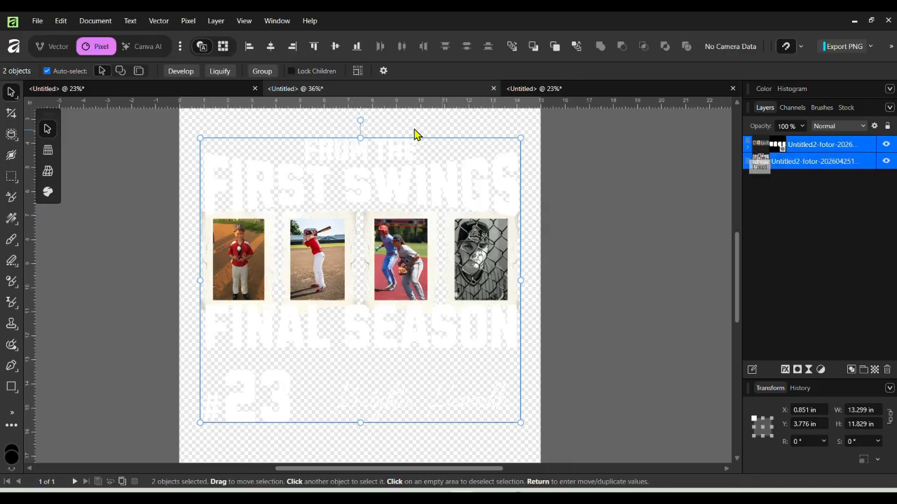
{"action": "left_click", "coordinate": [262, 71]}
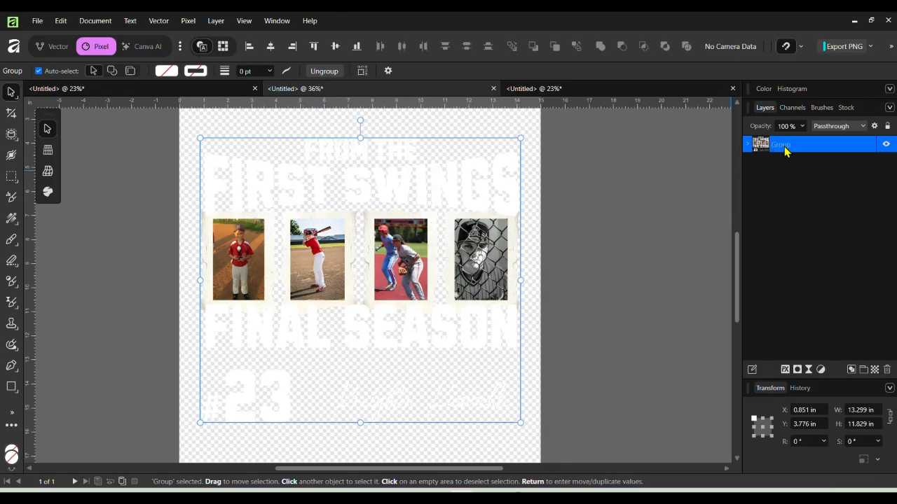
{"action": "right_click", "coordinate": [785, 151]}
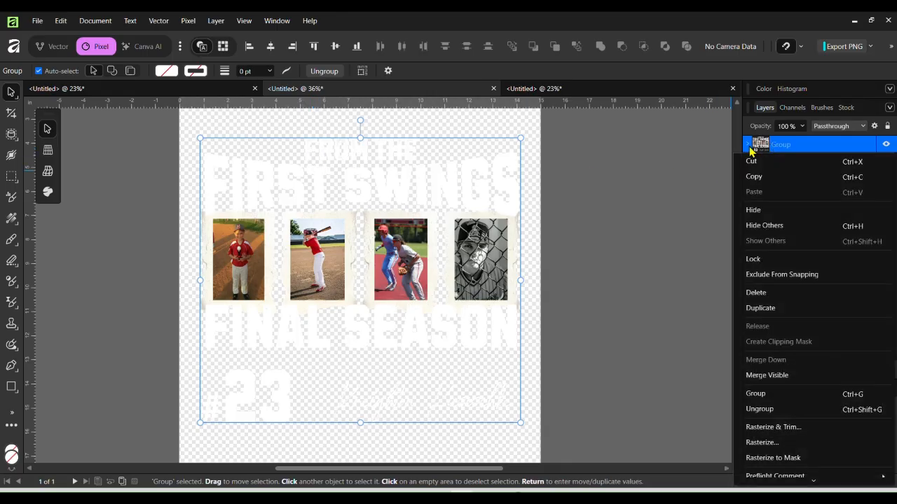
{"action": "left_click", "coordinate": [749, 146]}
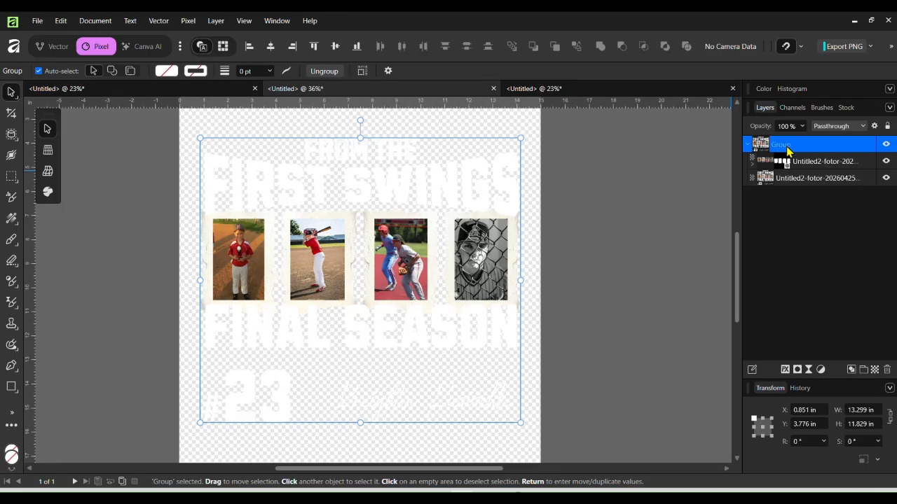
{"action": "left_click", "coordinate": [748, 146]}
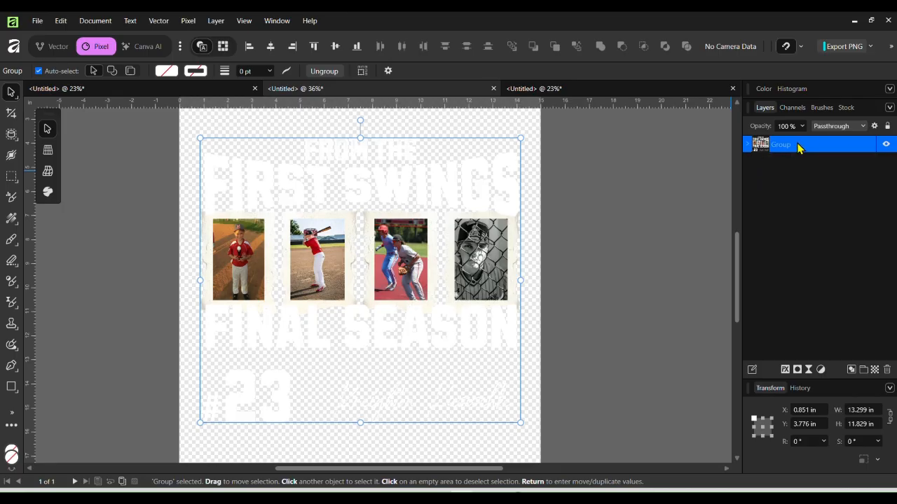
Flatten the group into one pixel layer with Rasterize & Trim, and deselect it
{"action": "right_click", "coordinate": [798, 147]}
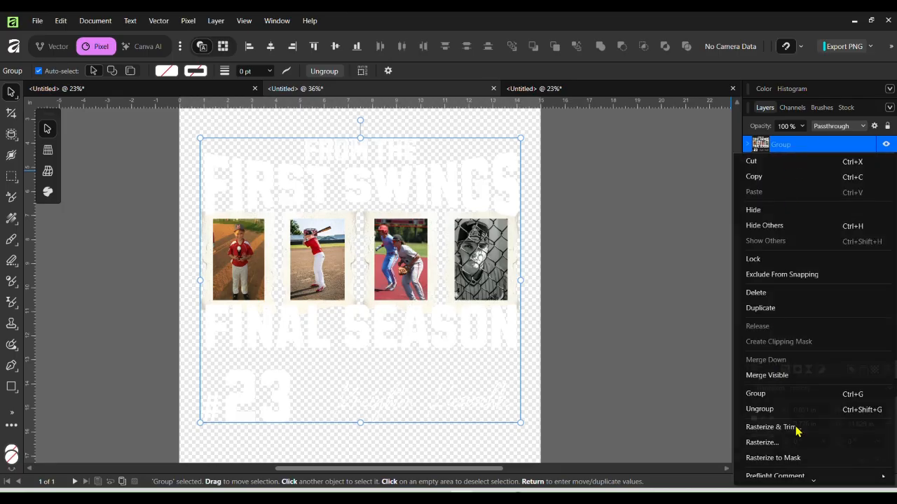
{"action": "left_click", "coordinate": [771, 427]}
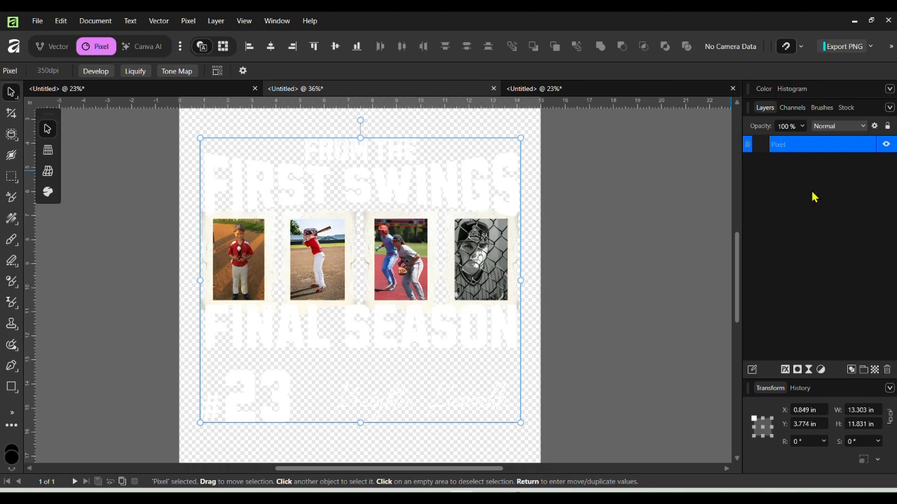
{"action": "left_click", "coordinate": [647, 293]}
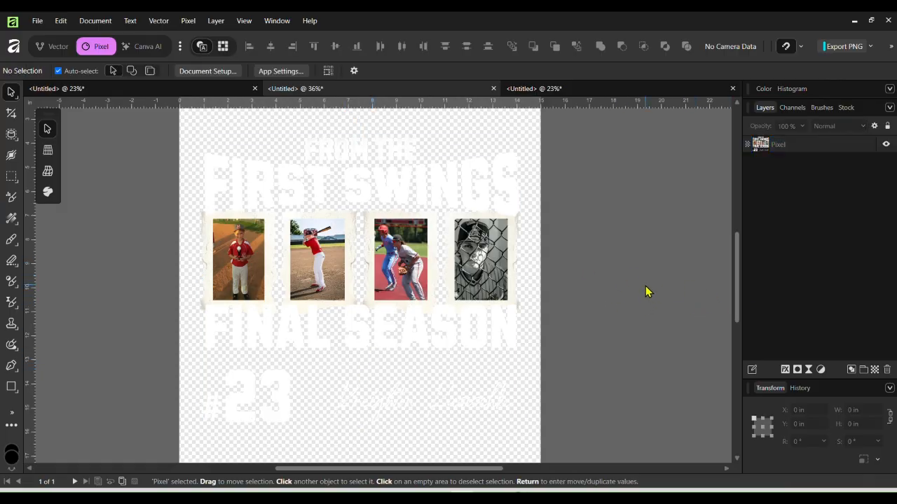